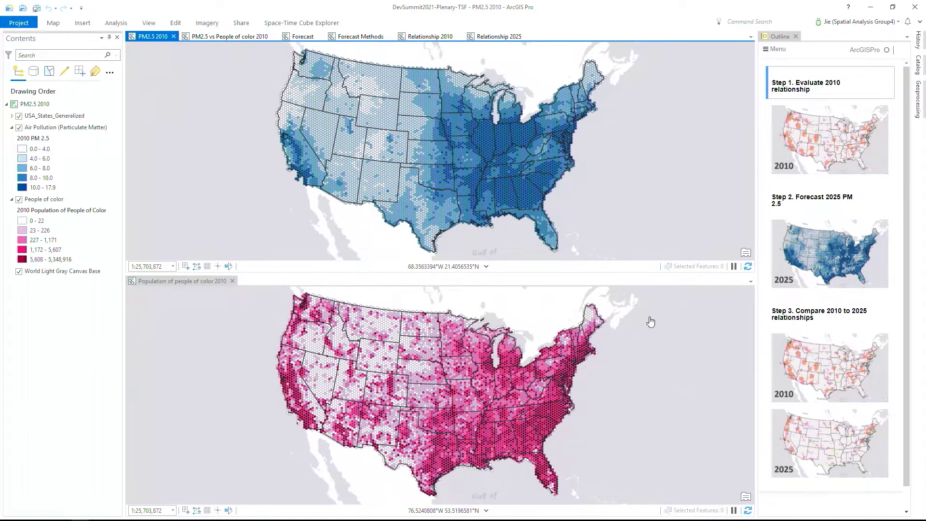
Activate the Population of people of color 2010 map and advance the analysis outline to Step 3.
left_click(645, 341)
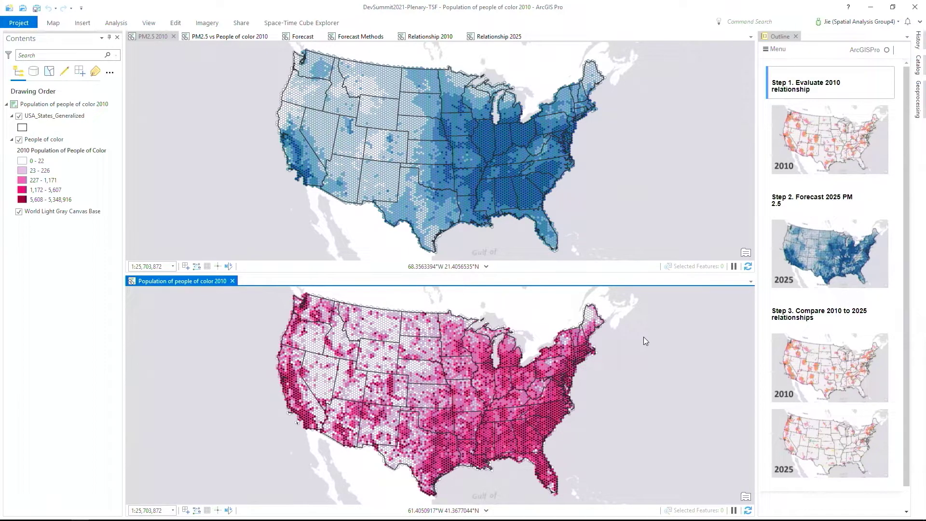
left_click(835, 92)
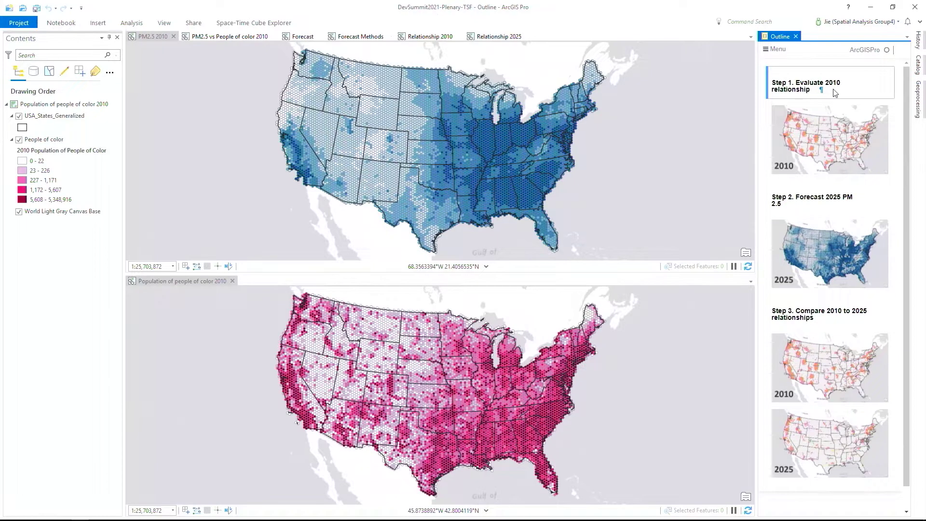
left_click(860, 200)
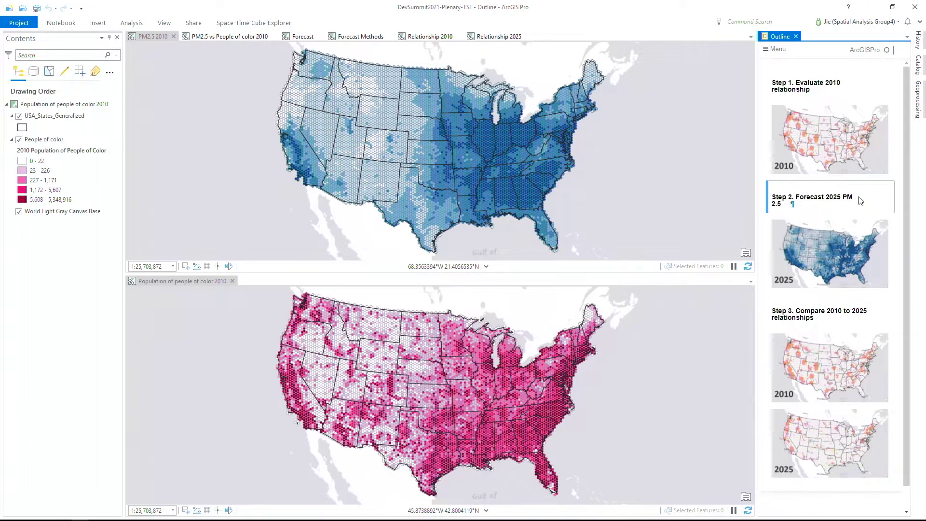
left_click(855, 312)
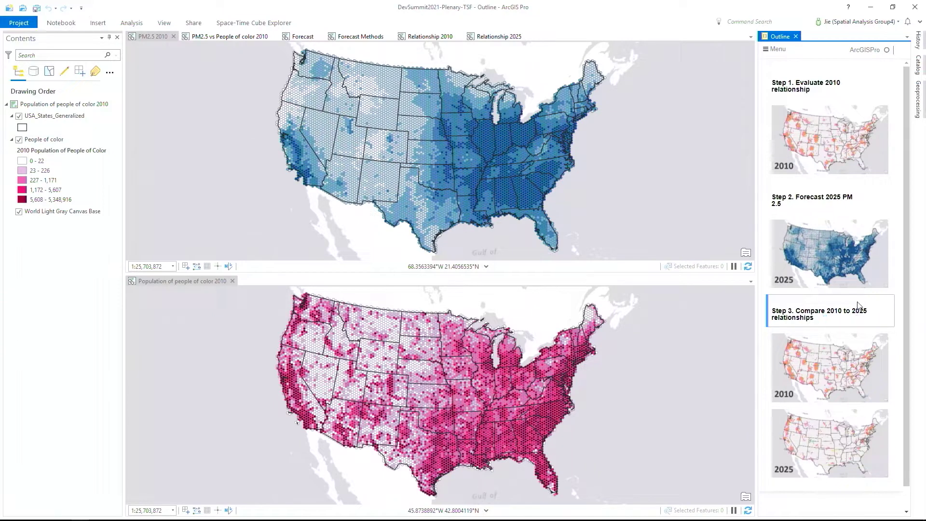
Pin the Geoprocessing pane showing Local Bivariate Relationships and close the people of color 2010 view.
left_click(918, 99)
left_click(898, 38)
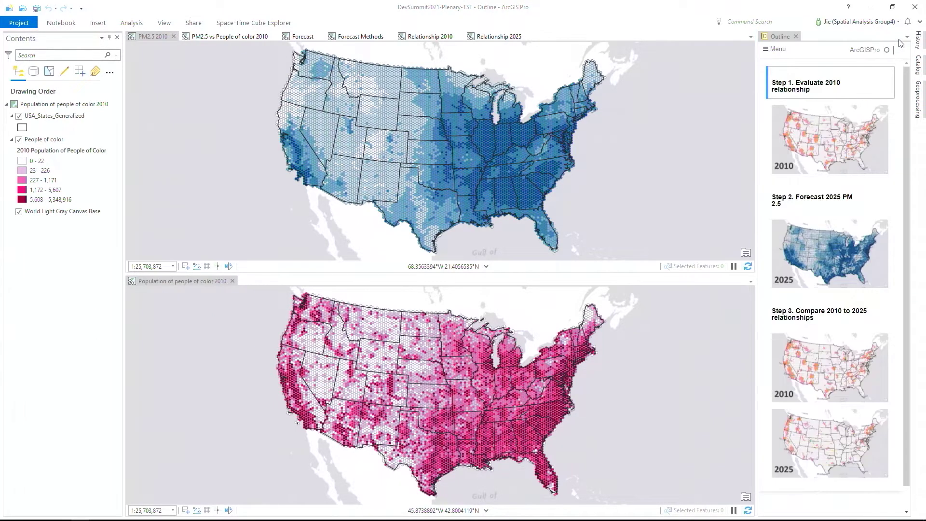
left_click(232, 280)
Show the PM2.5 vs People of color 2010 map and view local scatterplots for a Washington and another West Coast hexagon.
left_click(242, 36)
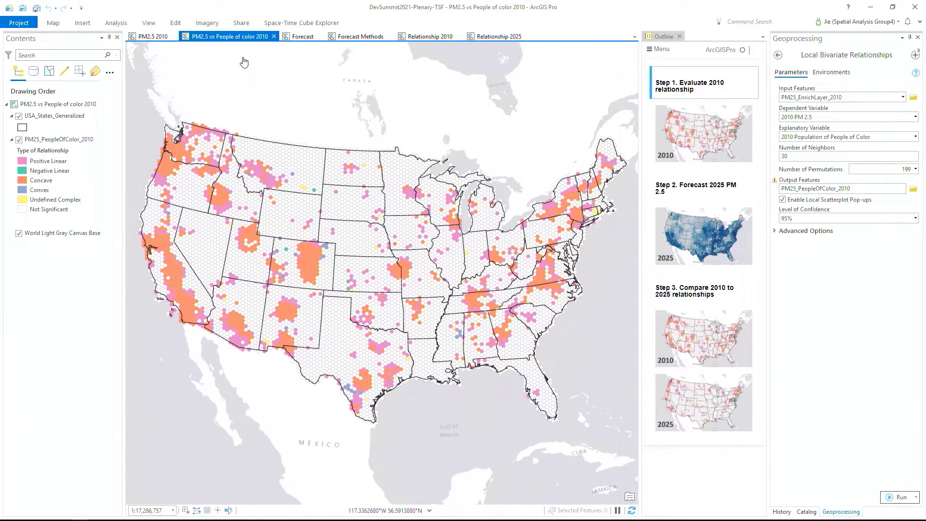
left_click(209, 143)
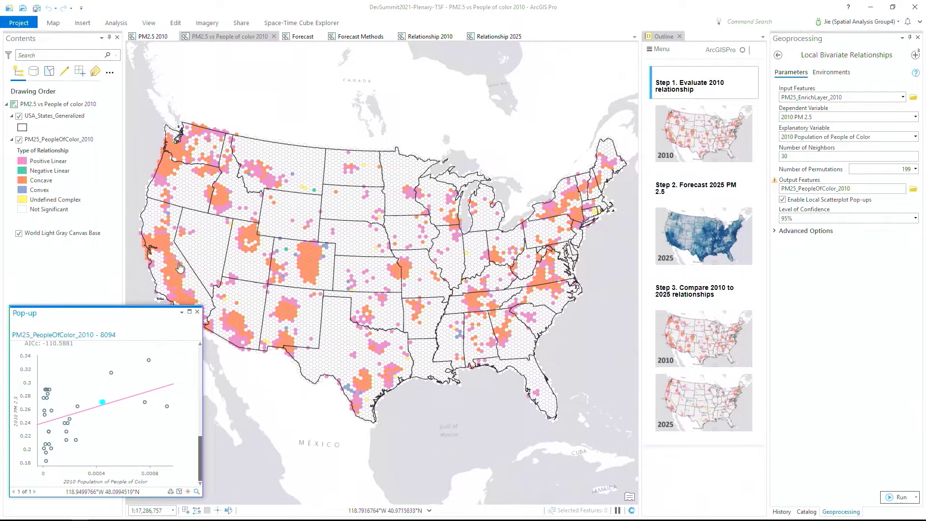
left_click(161, 237)
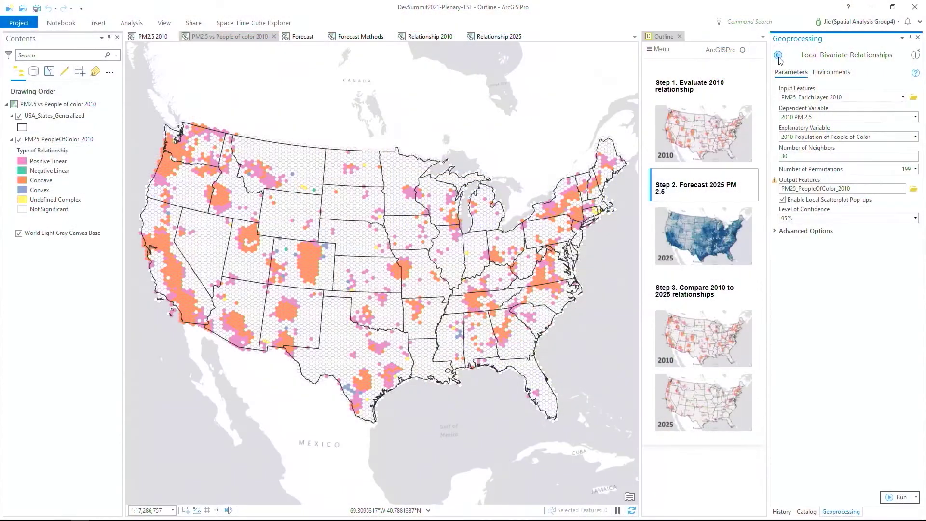
Display PM25_forecast_2025_ES on the Forecast map, check an Arizona hexagon's forecast chart, and bring up Curve Fit Forecast.
left_click(777, 55)
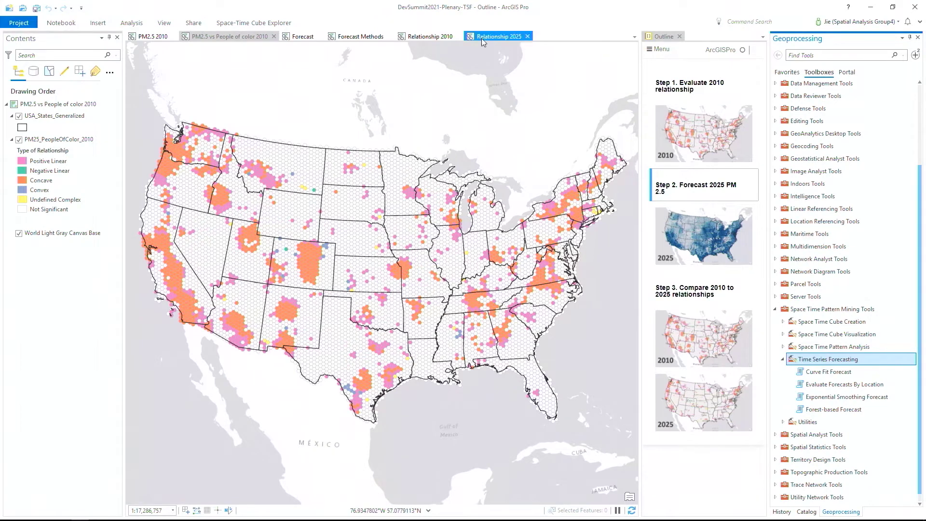
left_click(296, 37)
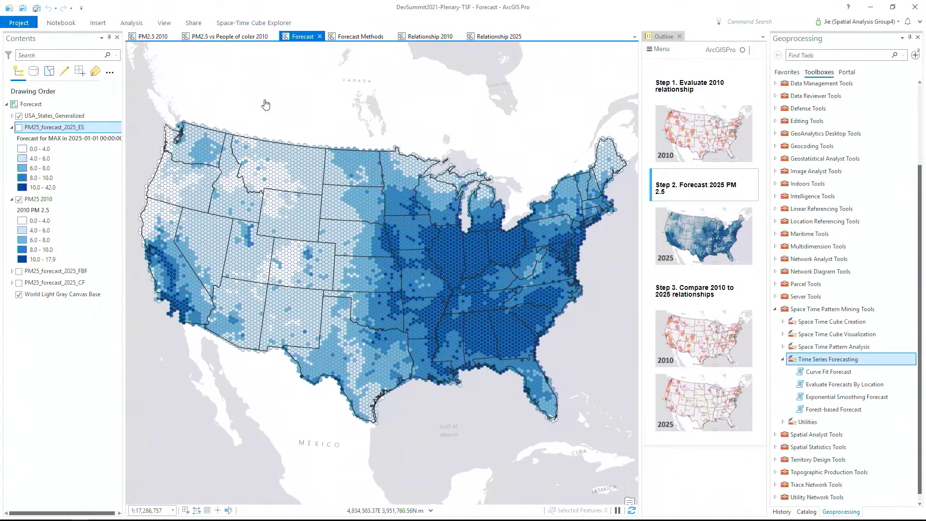
left_click(237, 334)
left_click(19, 128)
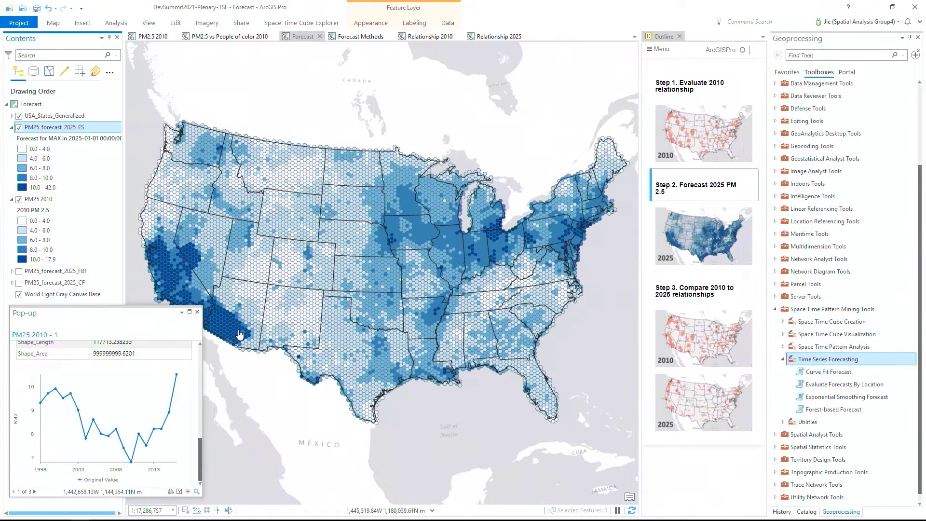
left_click(236, 332)
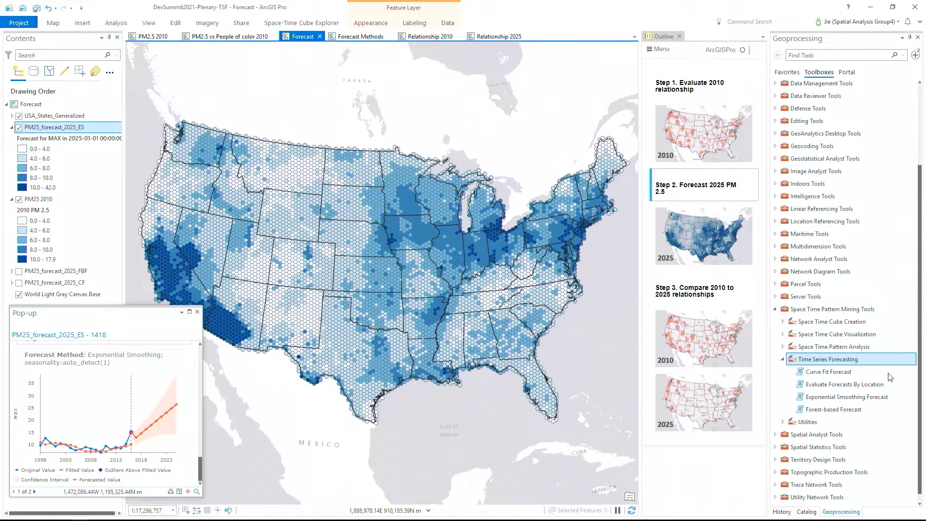
left_click(828, 372)
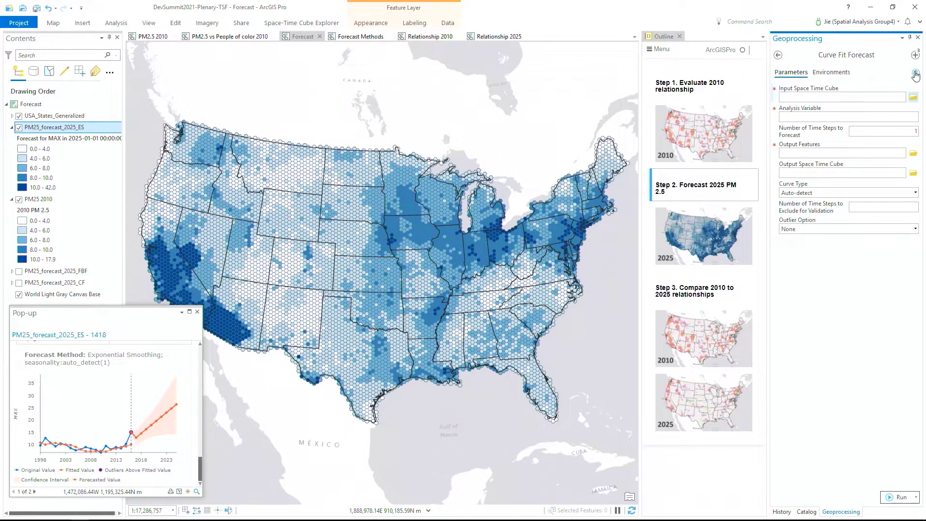
Switch the Geoprocessing pane to Exponential Smoothing Forecast, forecasting MAX 9 time steps at 90% confidence.
mouse_move(915, 75)
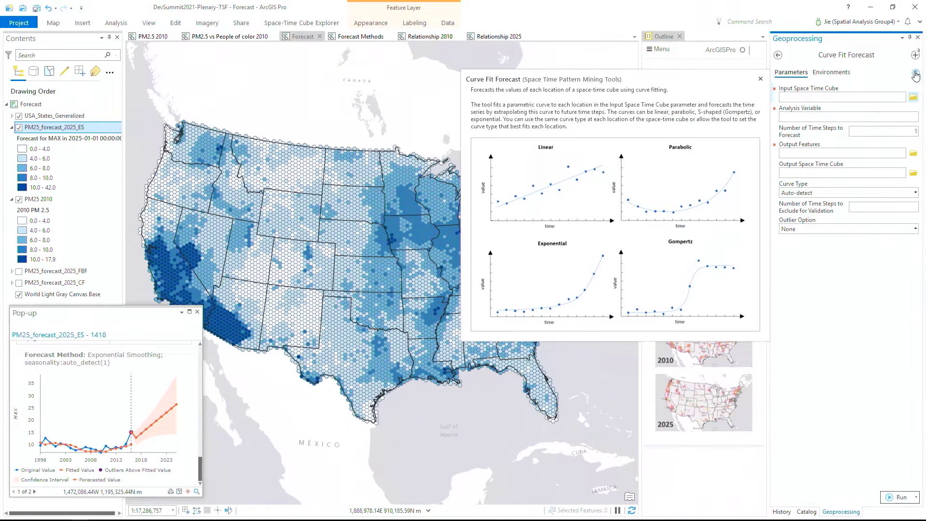
left_click(915, 55)
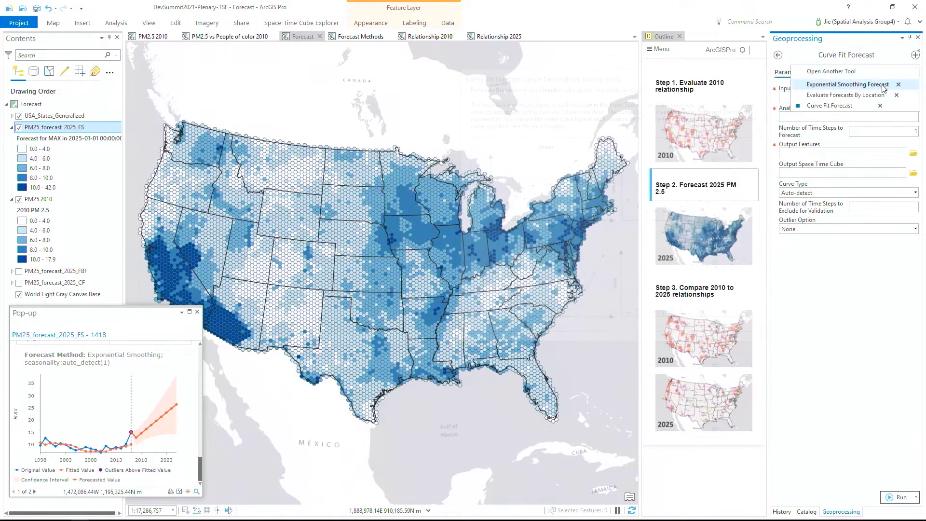
left_click(883, 89)
mouse_move(915, 75)
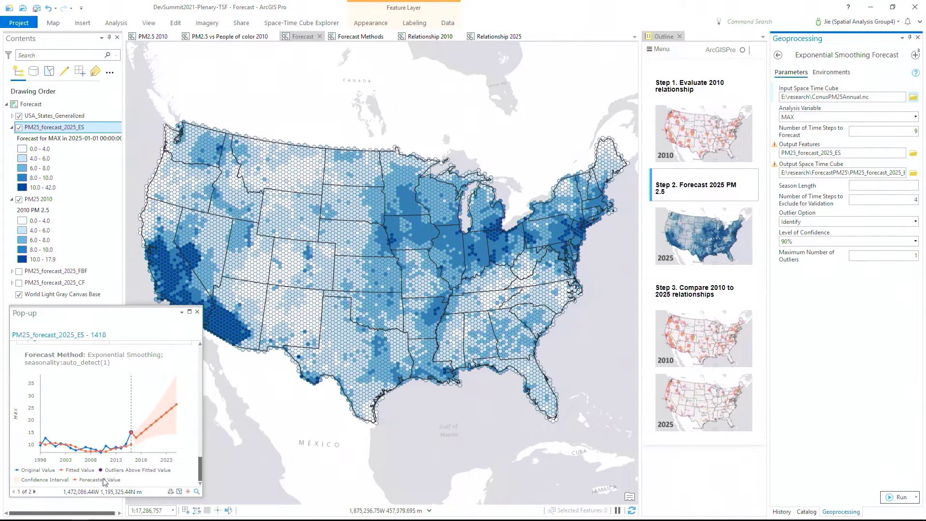
mouse_move(62, 432)
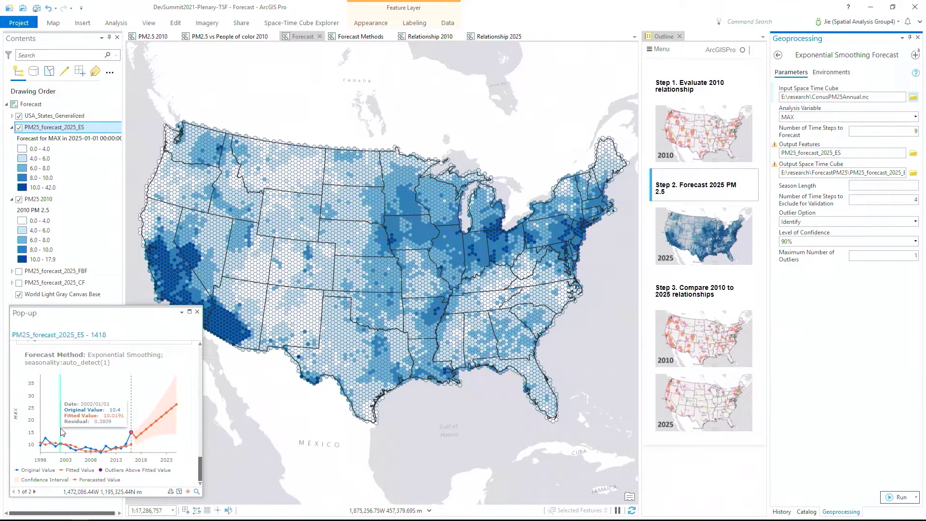
mouse_move(154, 426)
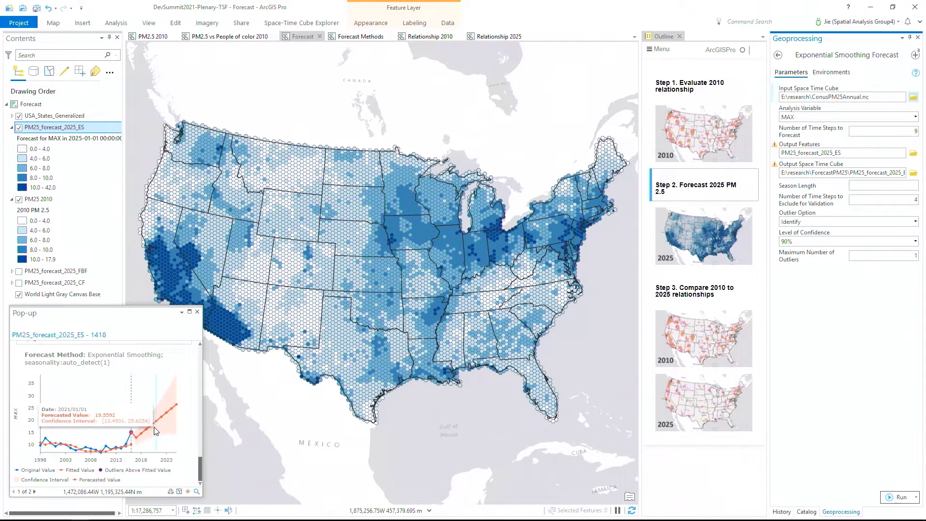
mouse_move(162, 410)
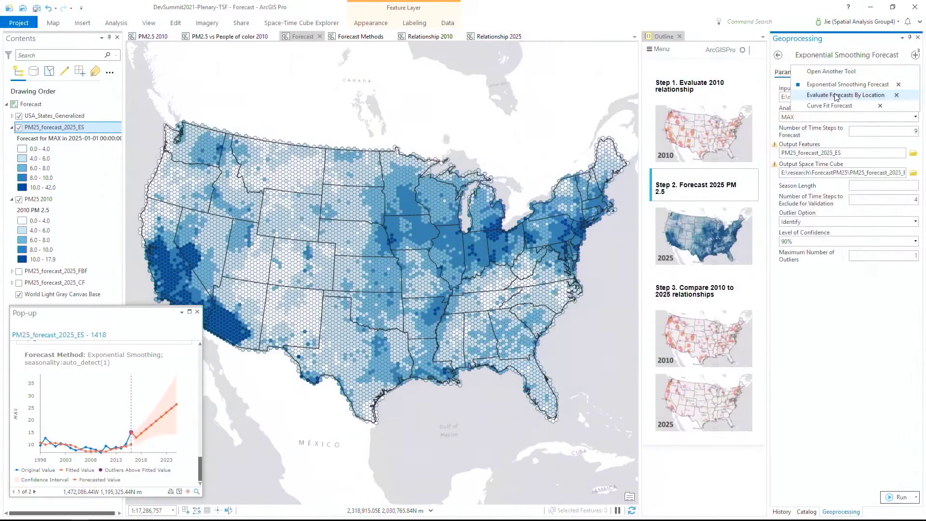
Run Evaluate Forecasts By Location on the three 2025 forecast cubes and view the Forecast Methods map.
left_click(837, 97)
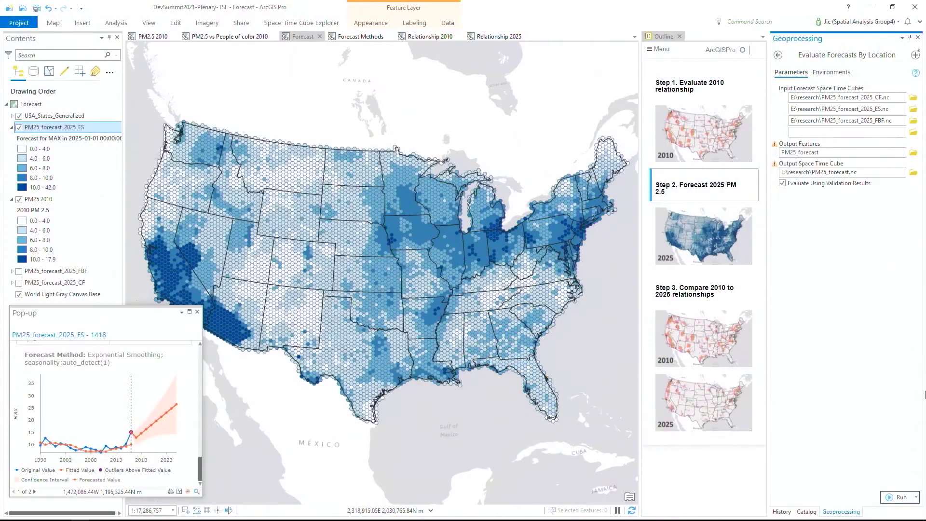
left_click(902, 497)
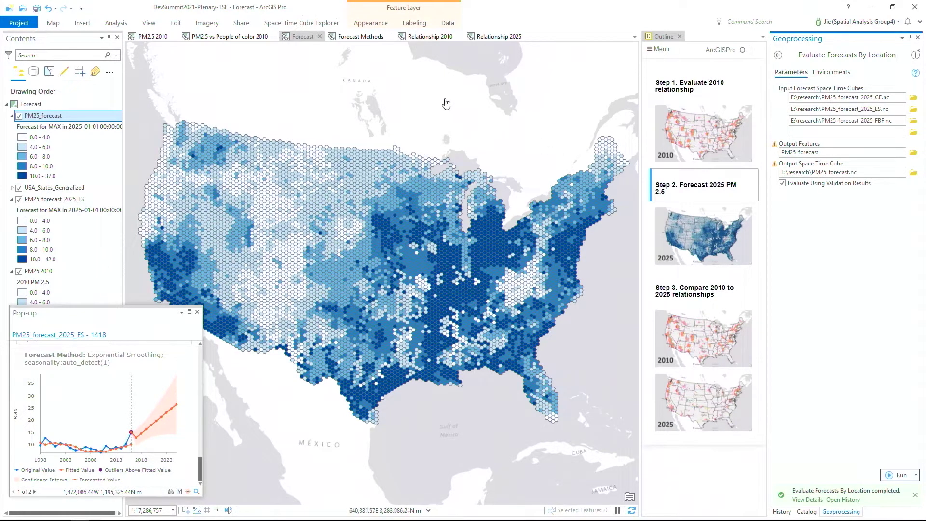
left_click(376, 42)
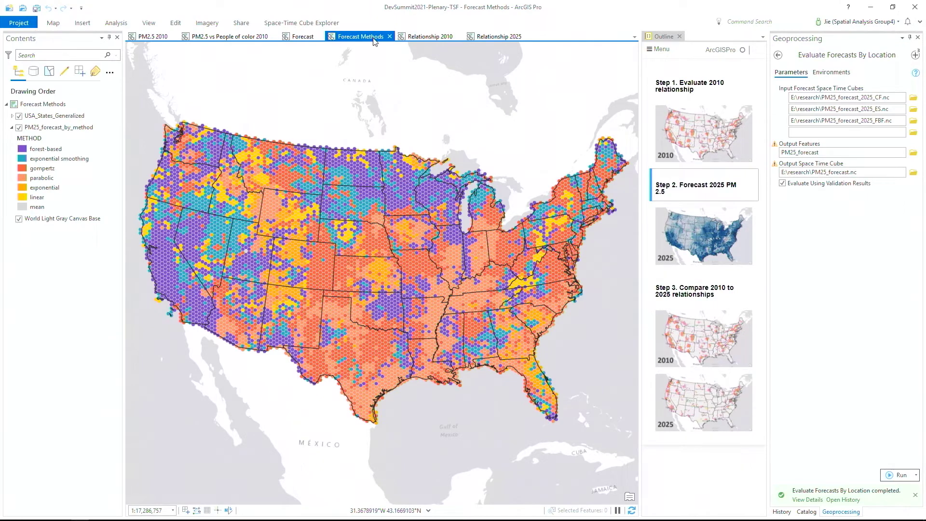
Compare Gompertz, Arkansas parabolic and California forest-based hexagon forecast charts, then advance the outline to Step 3.
left_click(522, 285)
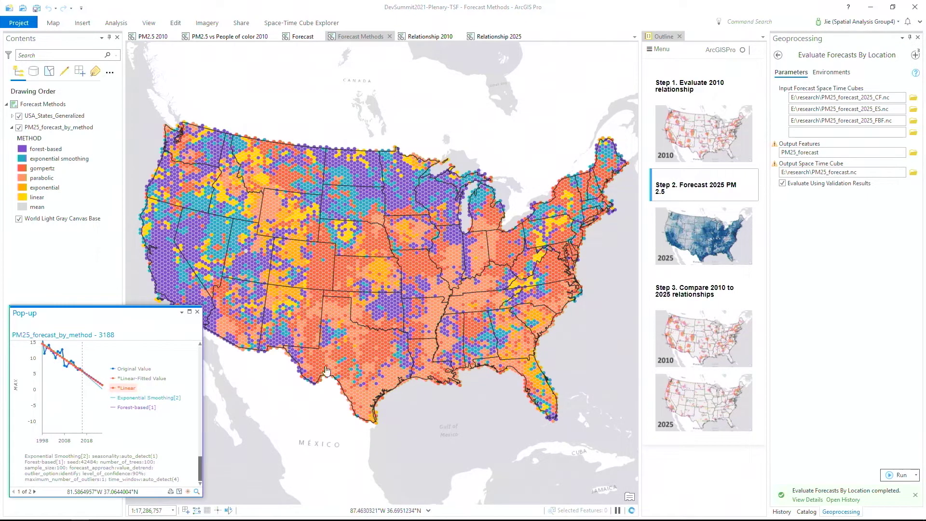
left_click_drag(203, 383, 260, 383)
left_click(503, 260)
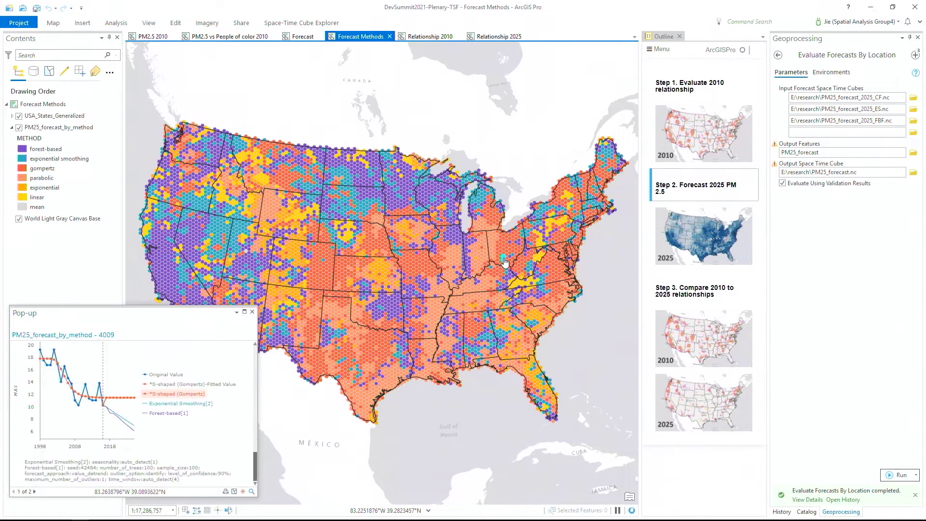
left_click(430, 317)
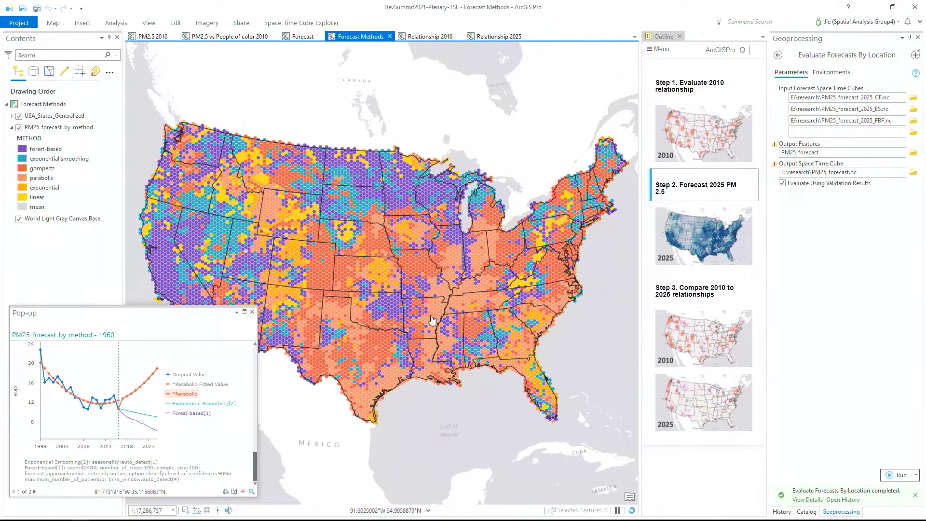
left_click(162, 273)
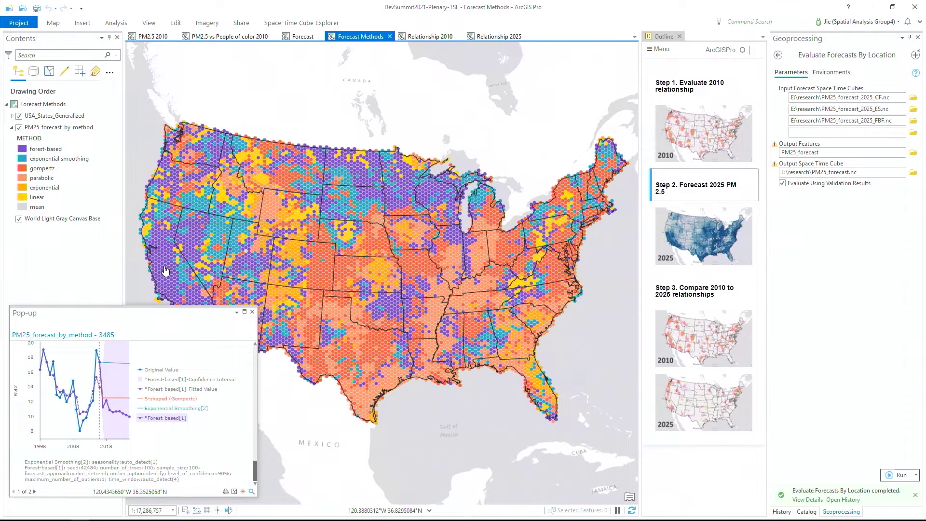
left_click(252, 311)
left_click(687, 292)
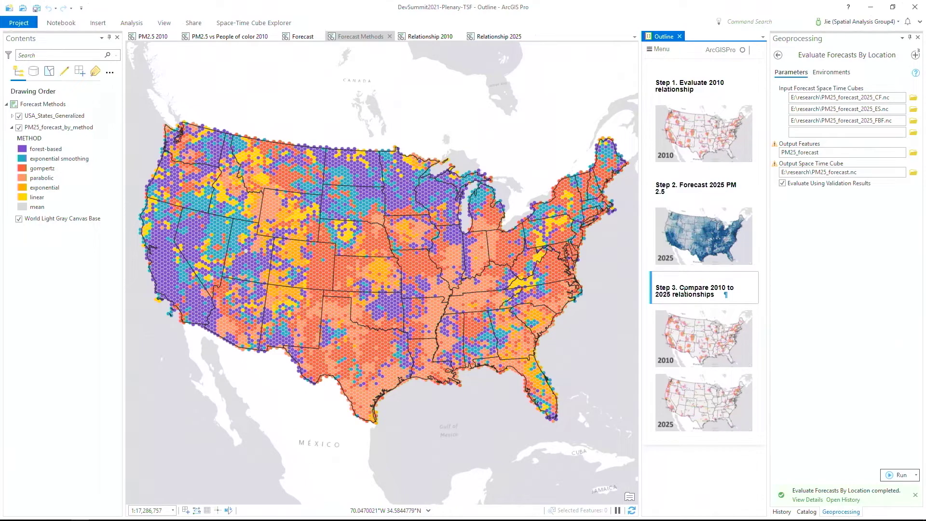
Auto-hide the Geoprocessing pane and dock the Relationship 2025 map below Relationship 2010.
left_click(910, 37)
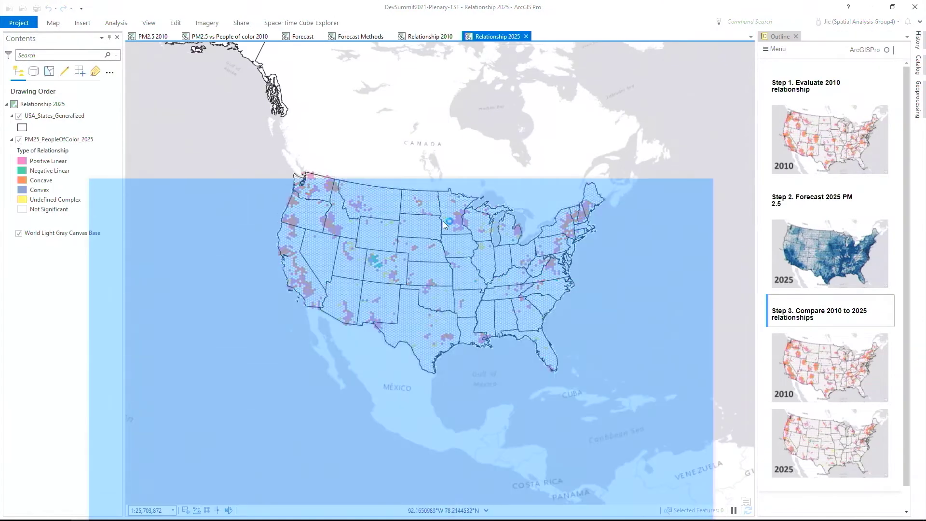
left_click_drag(444, 225, 448, 290)
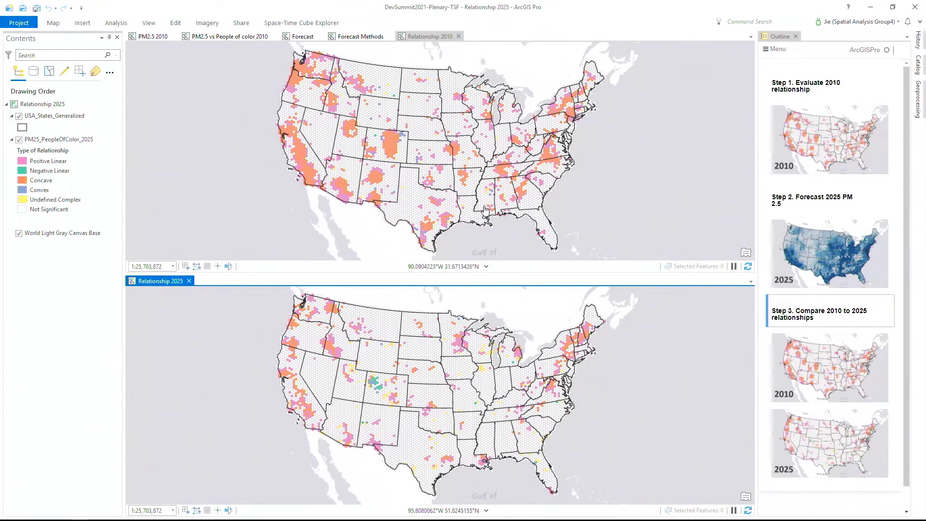